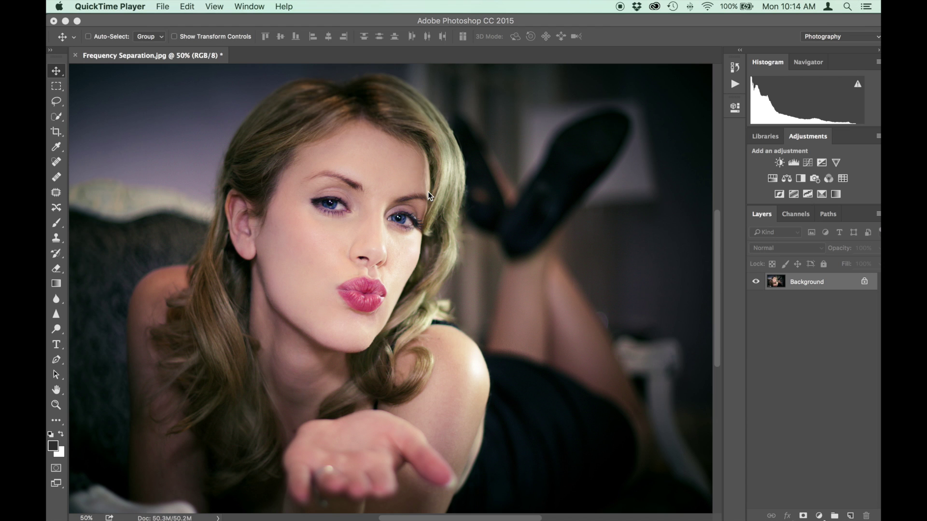
Step: Duplicate the Background into Layer 1 and Layer 1 copy, hide the copy, and select Layer 1
left_click(815, 289)
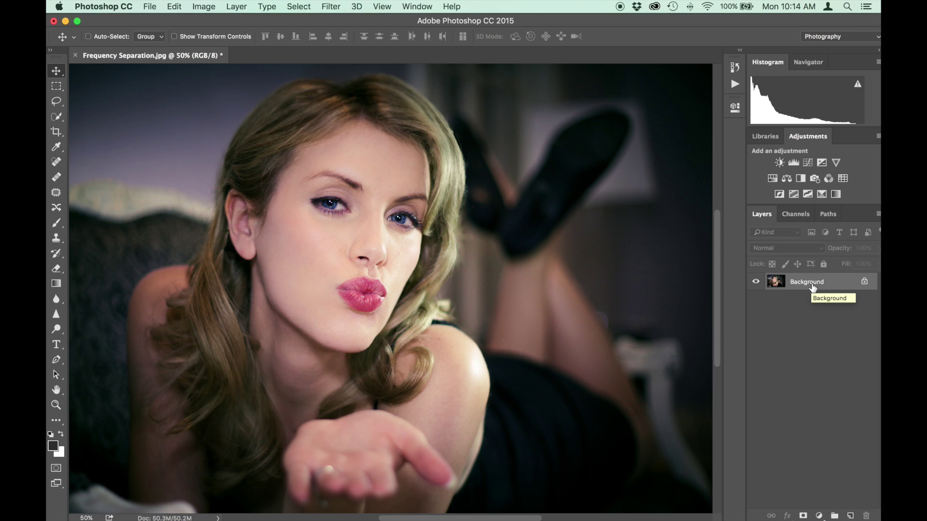
key("super+j")
key("super+j")
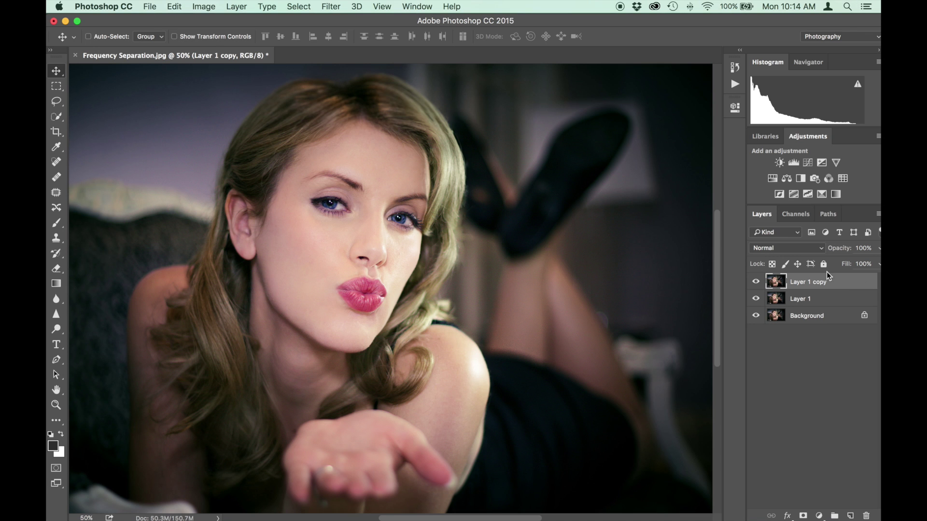
left_click(755, 281)
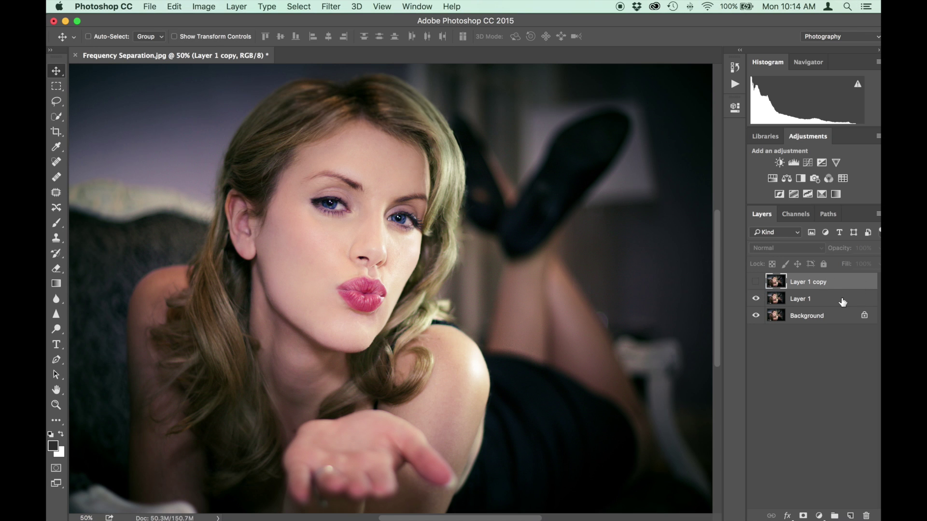
left_click(826, 300)
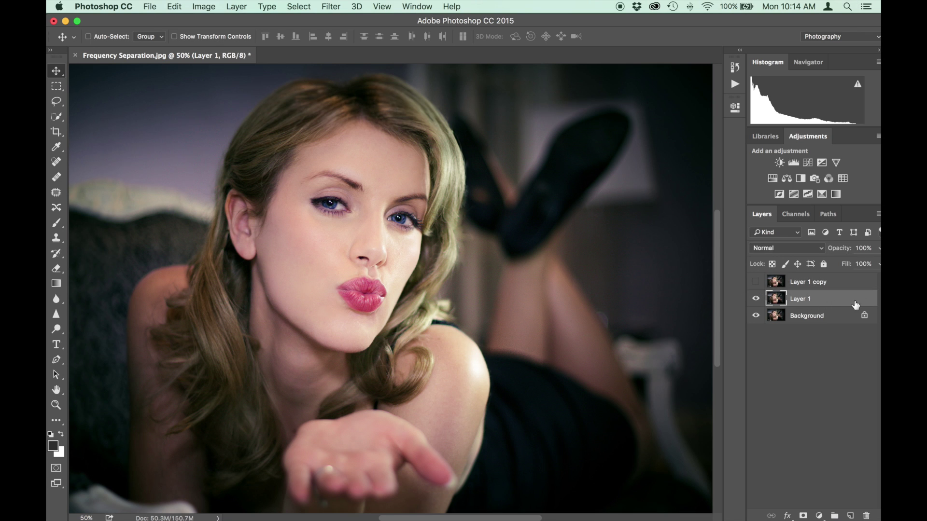
Step: Apply Filter > Blur > Gaussian Blur to Layer 1 with a 4.6-pixel radius
left_click(331, 6)
mouse_move(345, 147)
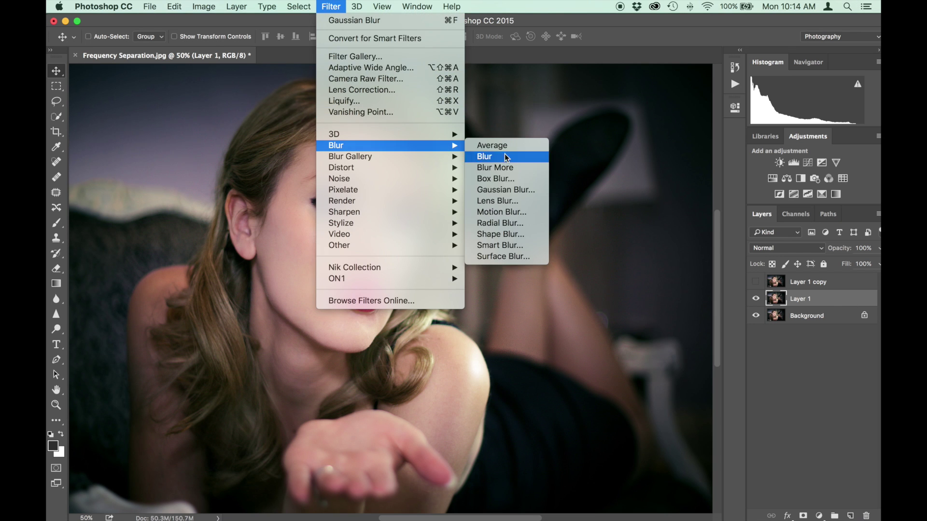
left_click(499, 190)
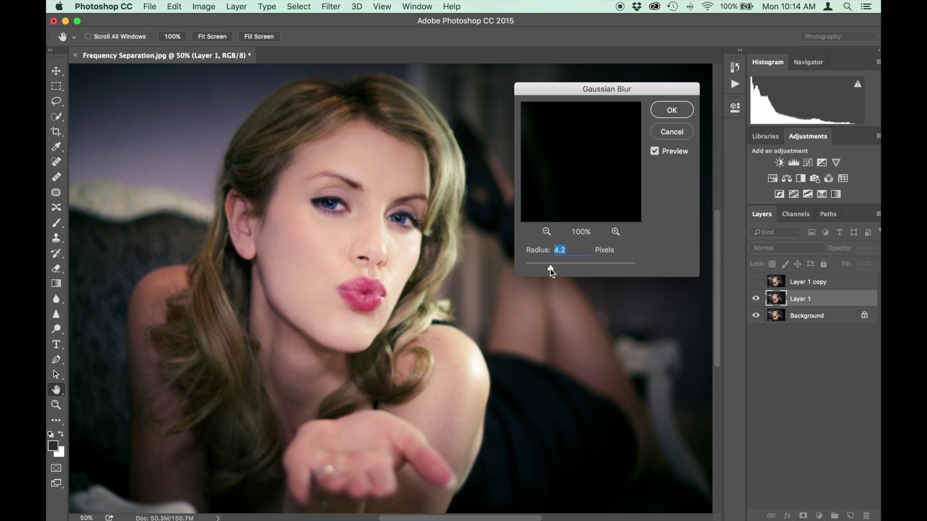
left_click_drag(559, 269, 553, 268)
left_click_drag(554, 268, 553, 267)
left_click(671, 113)
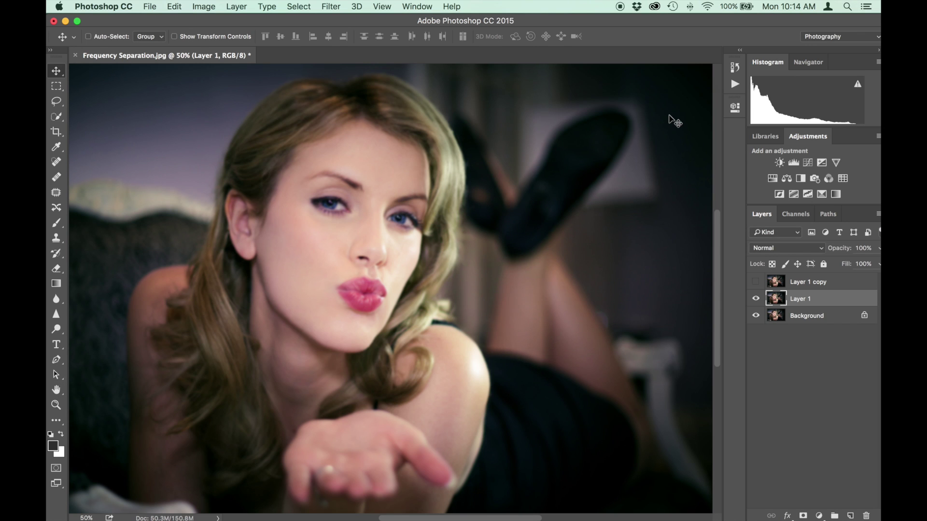
Step: Show and select Layer 1 copy, then Apply Image from Layer 1 using Subtract, Scale 2, Offset 128
left_click(833, 285)
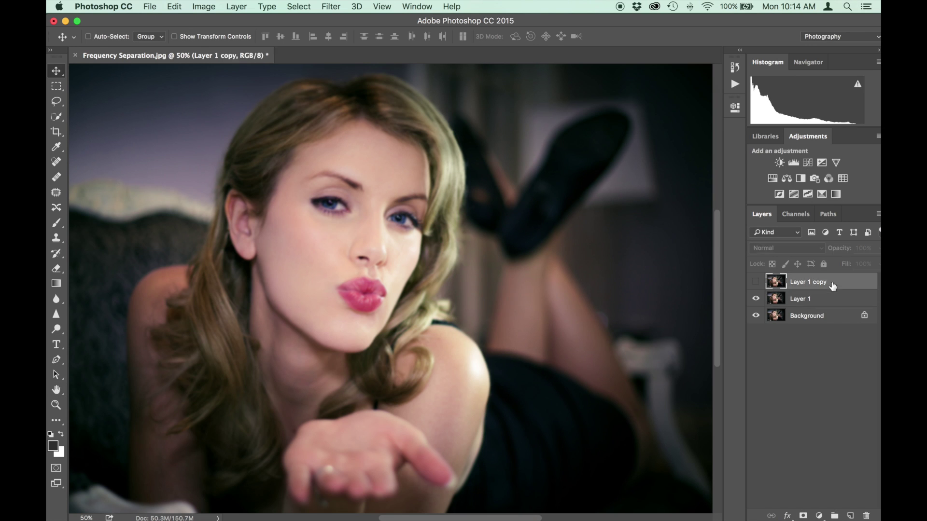
left_click(754, 283)
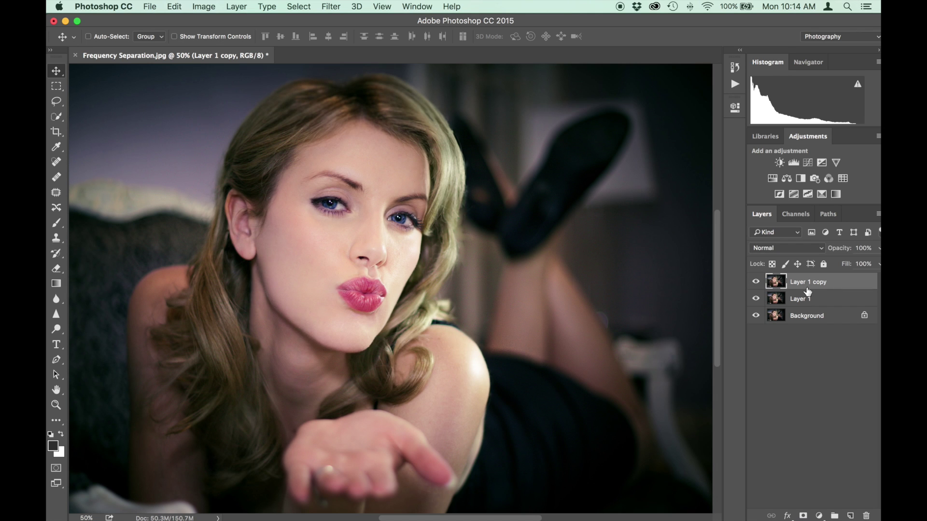
left_click(205, 8)
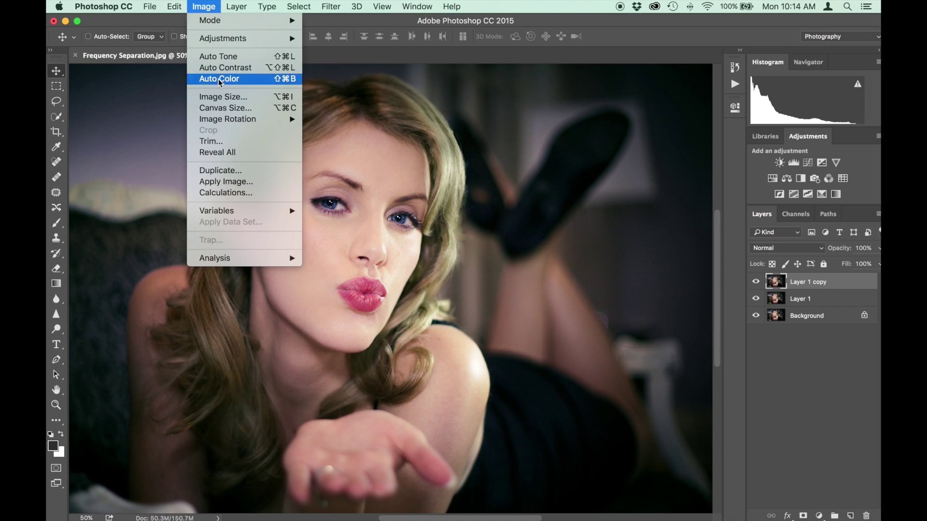
left_click(216, 182)
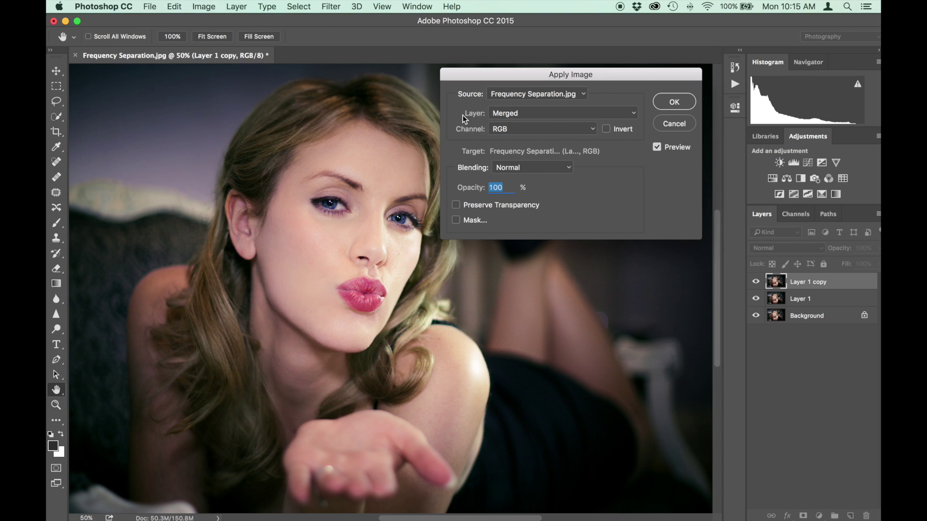
left_click(634, 117)
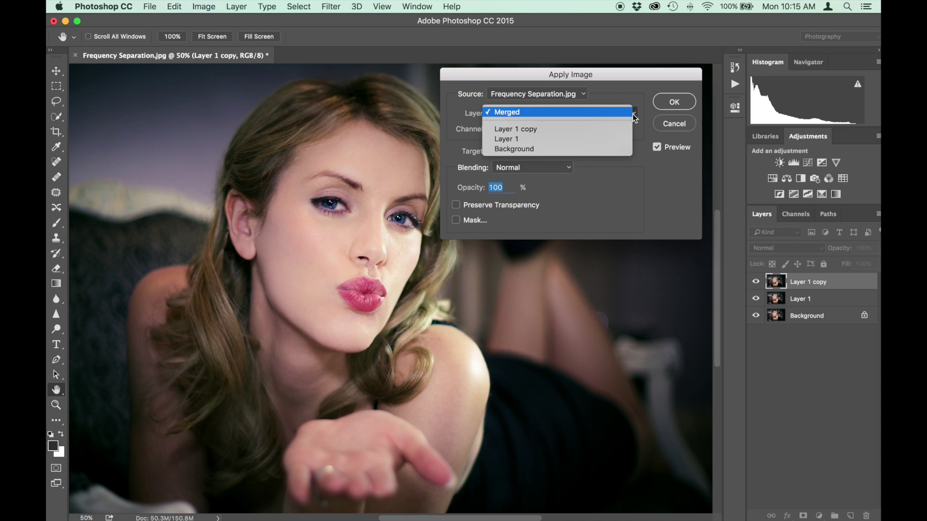
left_click(554, 140)
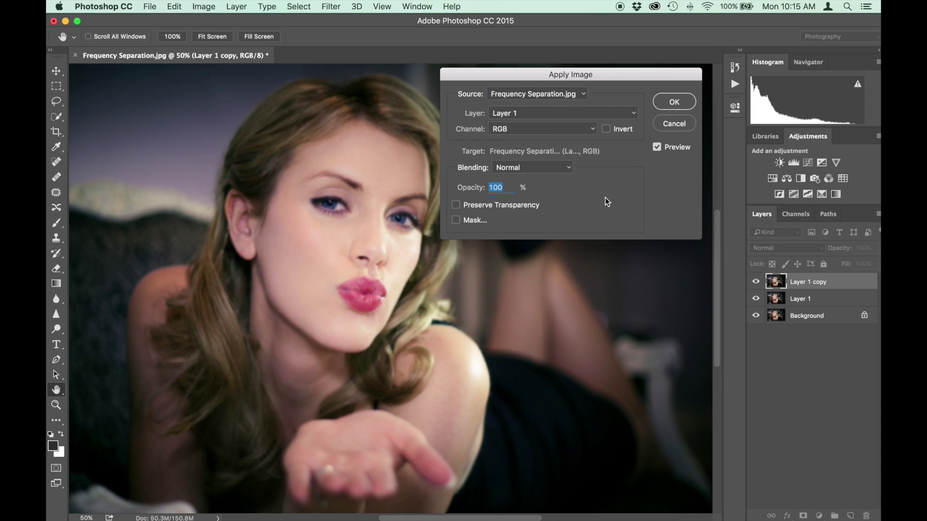
left_click(568, 167)
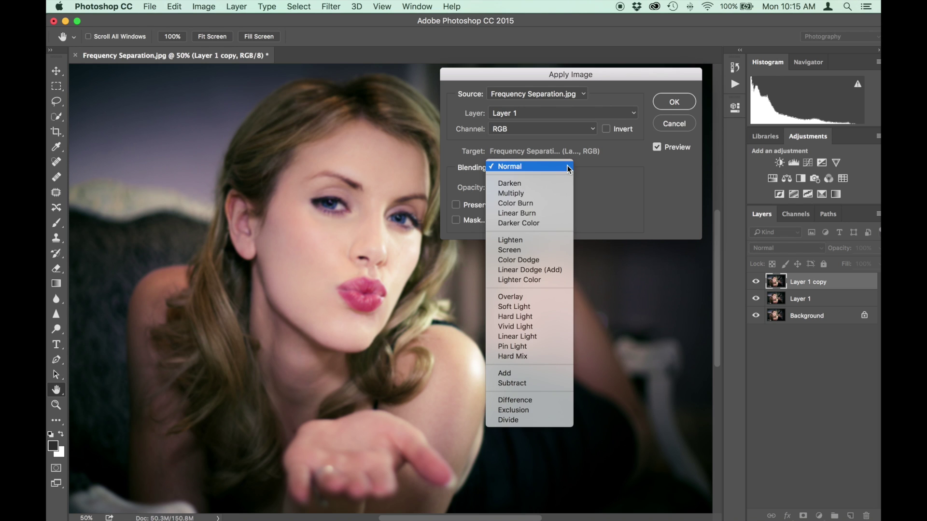
left_click(528, 383)
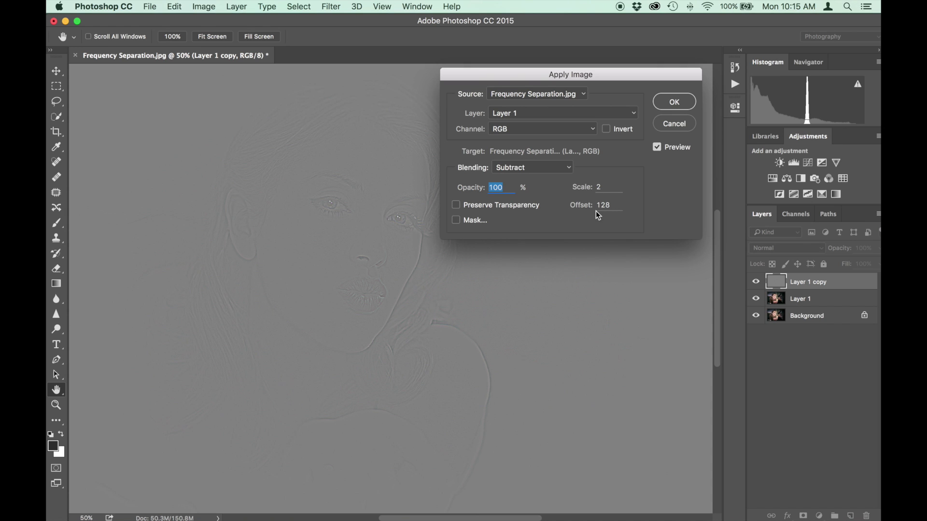
left_click(674, 102)
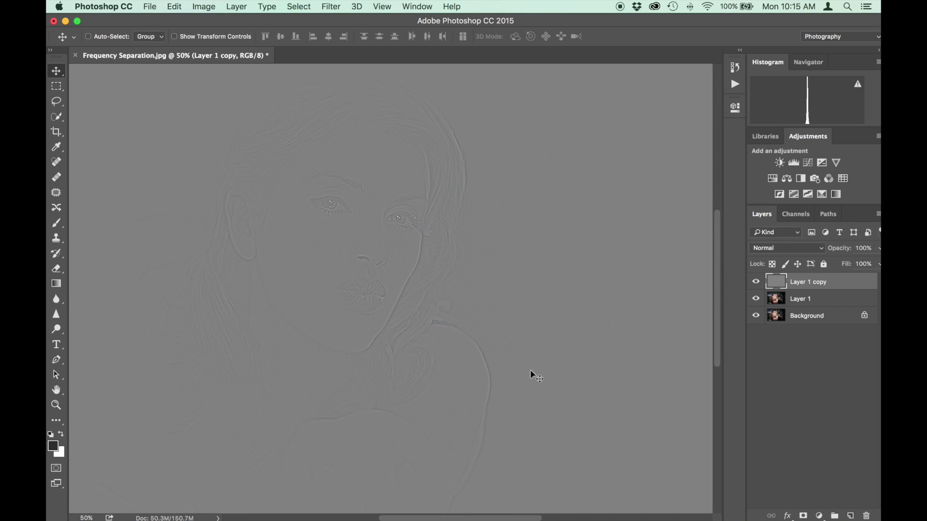
left_click(819, 249)
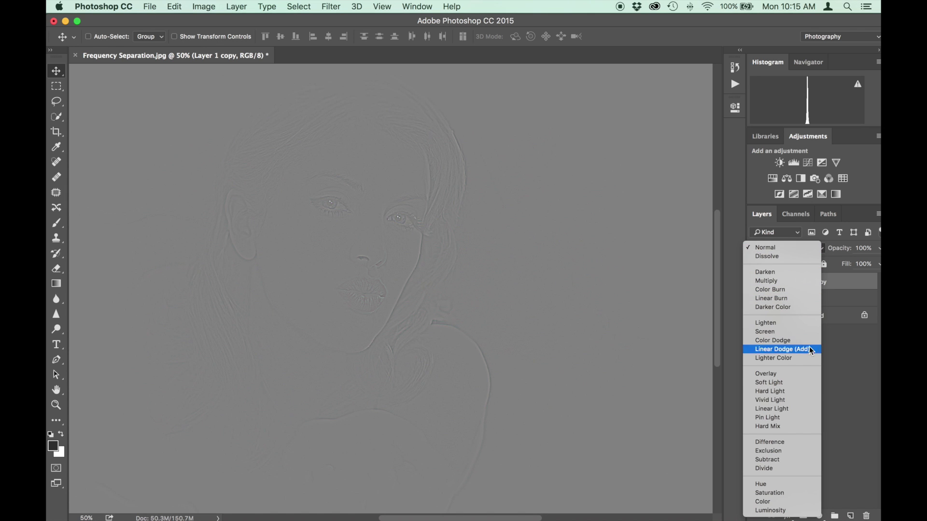
left_click(795, 413)
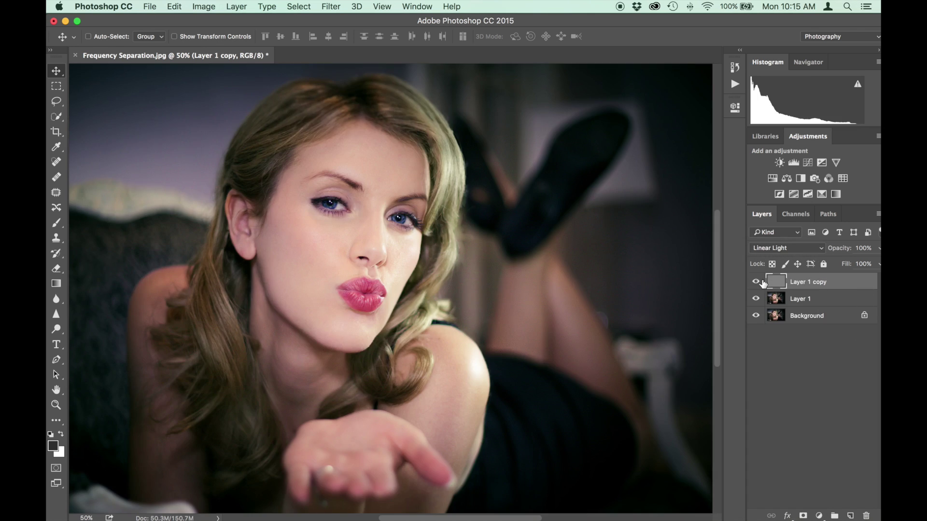
left_click(815, 301)
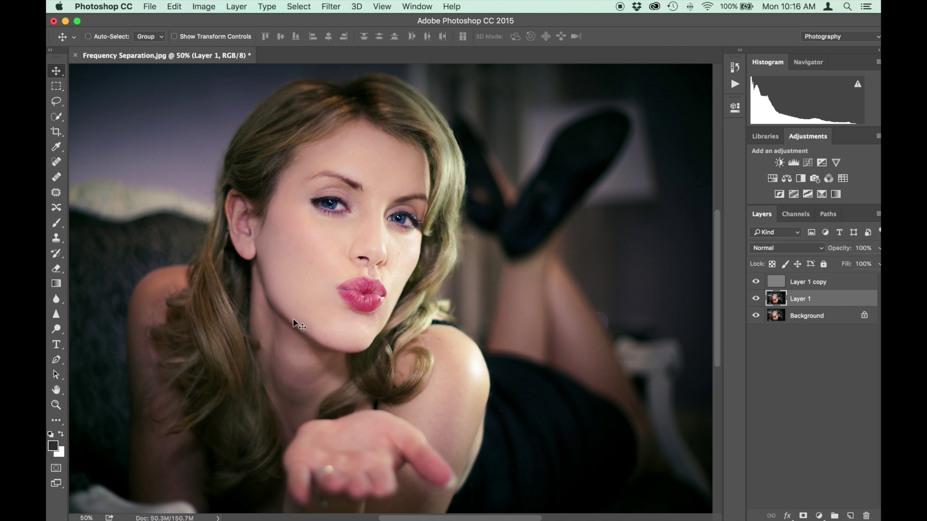
Step: Lasso a 20 px feathered patch beside the nose and give it a 17.6-pixel Gaussian Blur
left_click(54, 103)
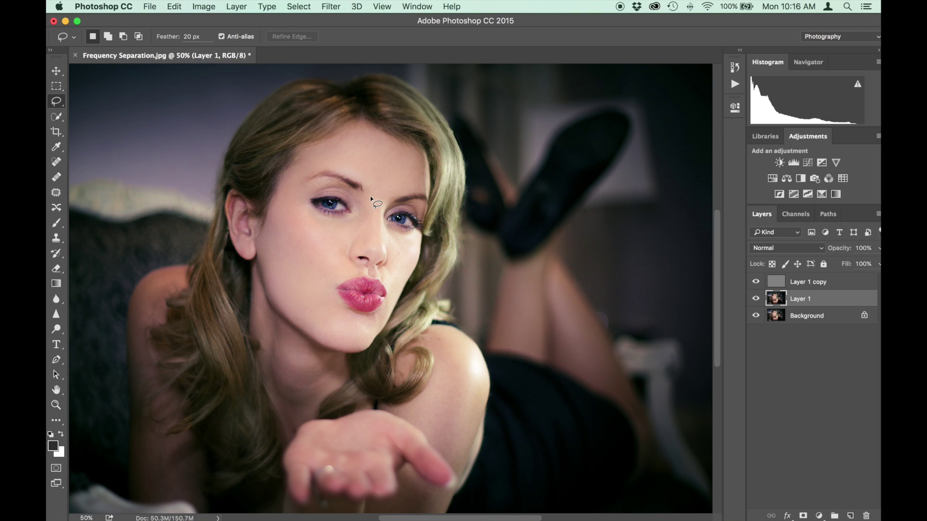
mouse_move(344, 236)
left_mouse_down()
mouse_move(325, 231)
mouse_move(320, 262)
mouse_move(352, 263)
mouse_move(351, 234)
mouse_move(342, 234)
left_mouse_up()
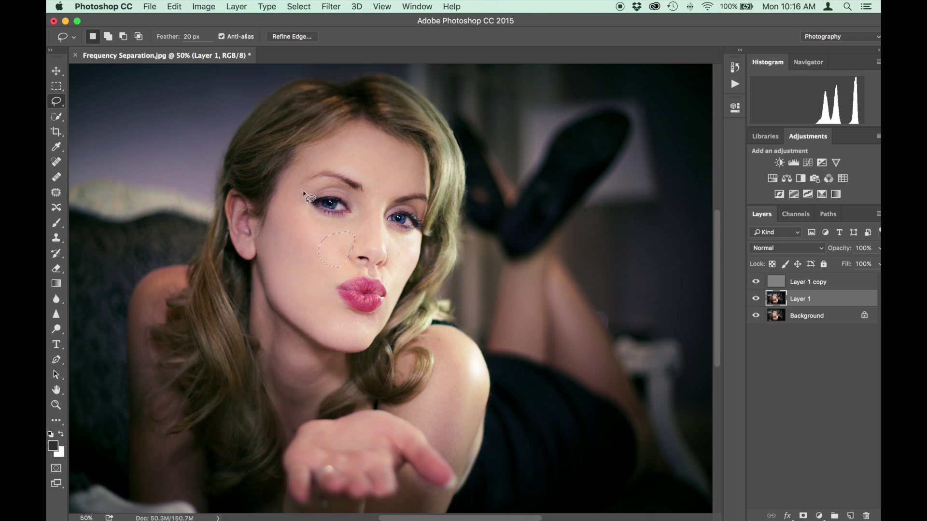
left_click(331, 7)
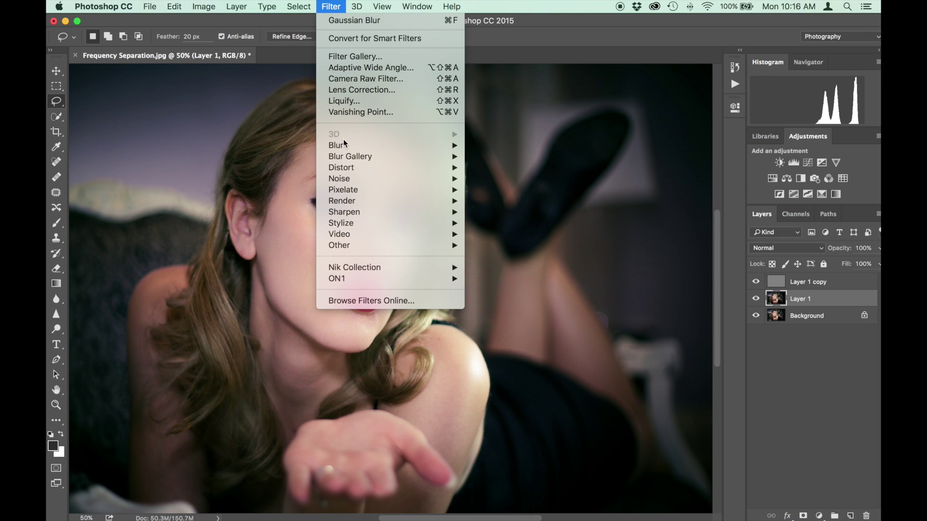
mouse_move(342, 142)
left_click(497, 189)
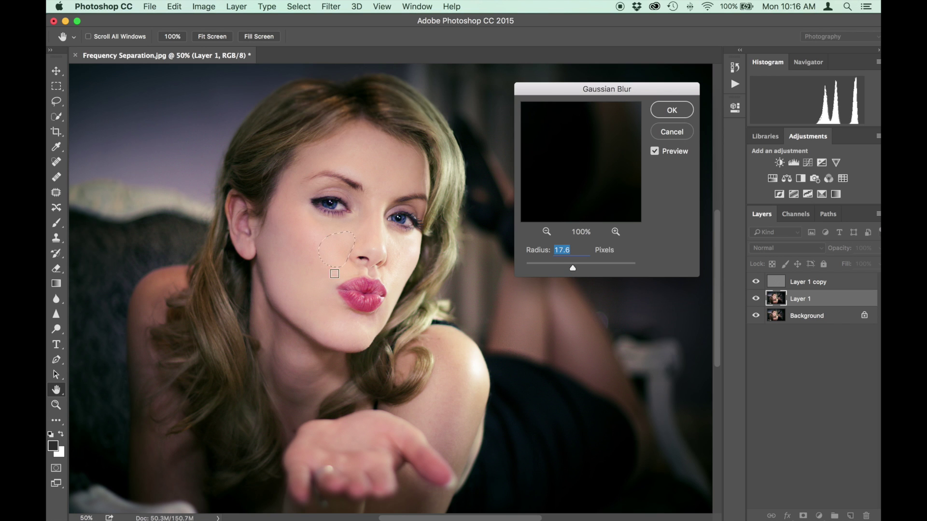
left_click(691, 113)
Step: Lasso the left cheek and blur it with a 17.6-pixel Gaussian Blur
left_click(295, 211)
mouse_move(296, 211)
left_mouse_down()
mouse_move(264, 235)
mouse_move(265, 261)
mouse_move(278, 287)
mouse_move(305, 302)
mouse_move(332, 282)
mouse_move(331, 237)
mouse_move(305, 213)
left_mouse_up()
left_click(332, 6)
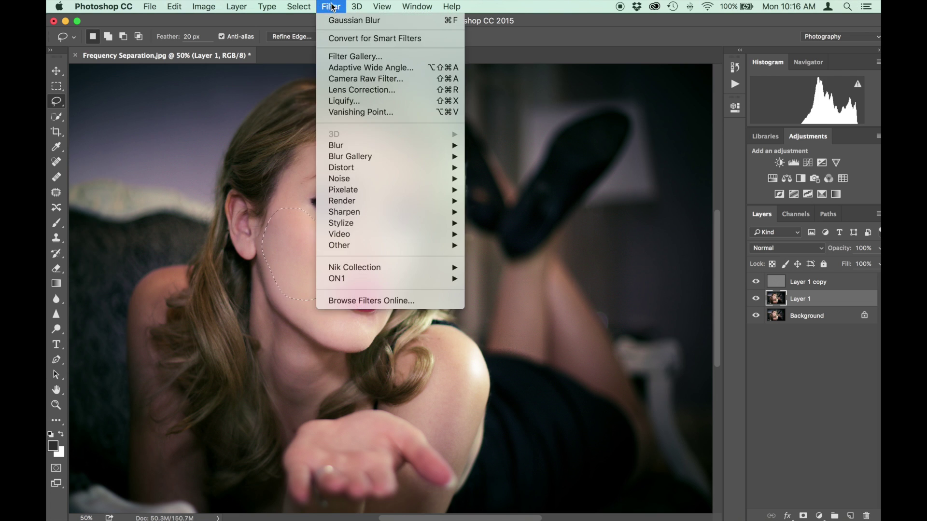
mouse_move(435, 145)
left_click(478, 190)
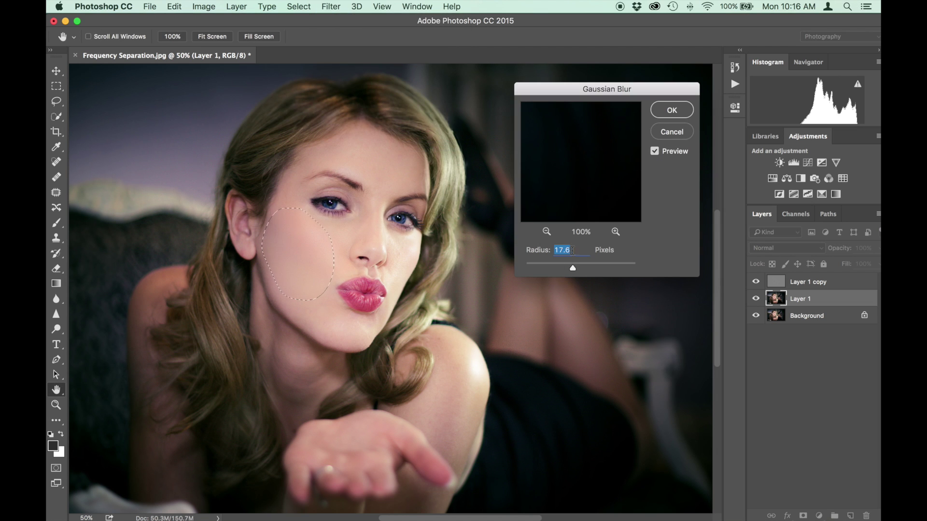
left_click(671, 110)
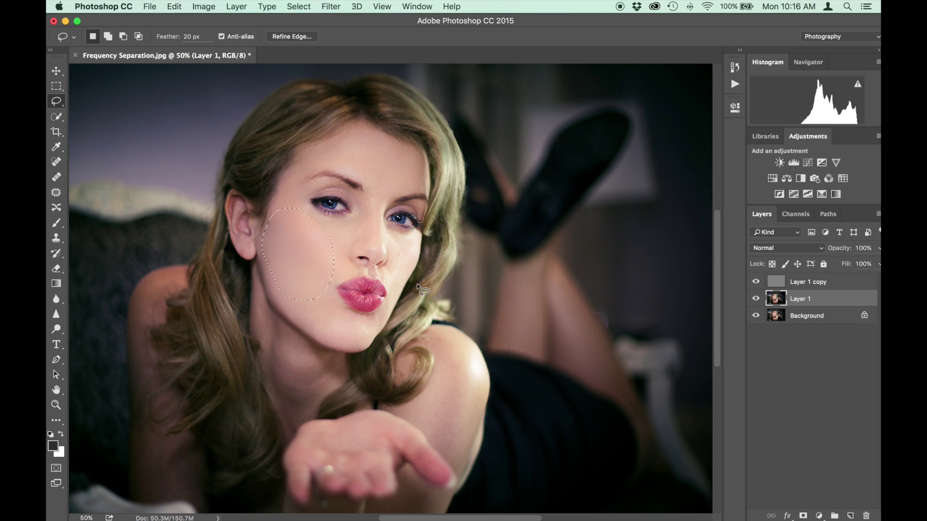
Step: Lasso the jawline beside the mouth and apply the same 17.6-pixel Gaussian Blur
mouse_move(268, 292)
left_mouse_down()
mouse_move(347, 338)
mouse_move(332, 276)
mouse_move(285, 288)
mouse_move(285, 309)
left_mouse_up()
left_click(331, 6)
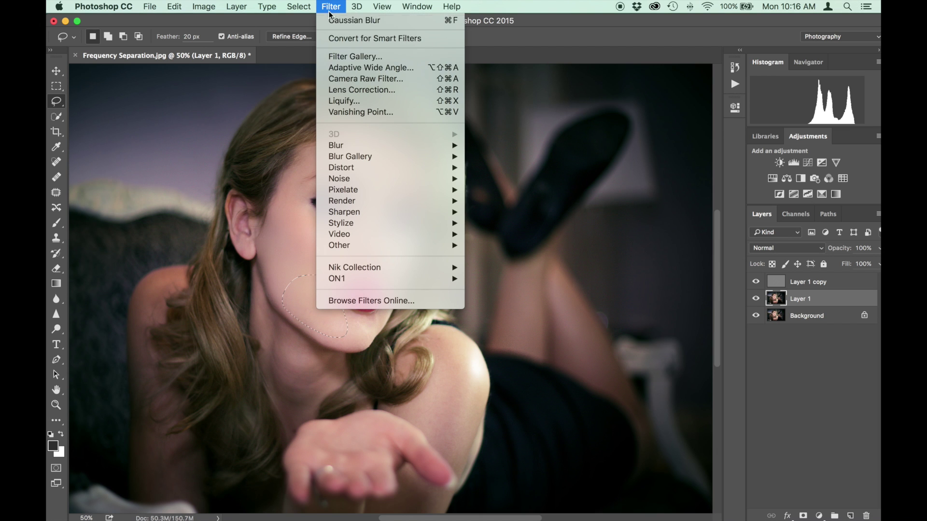
mouse_move(335, 147)
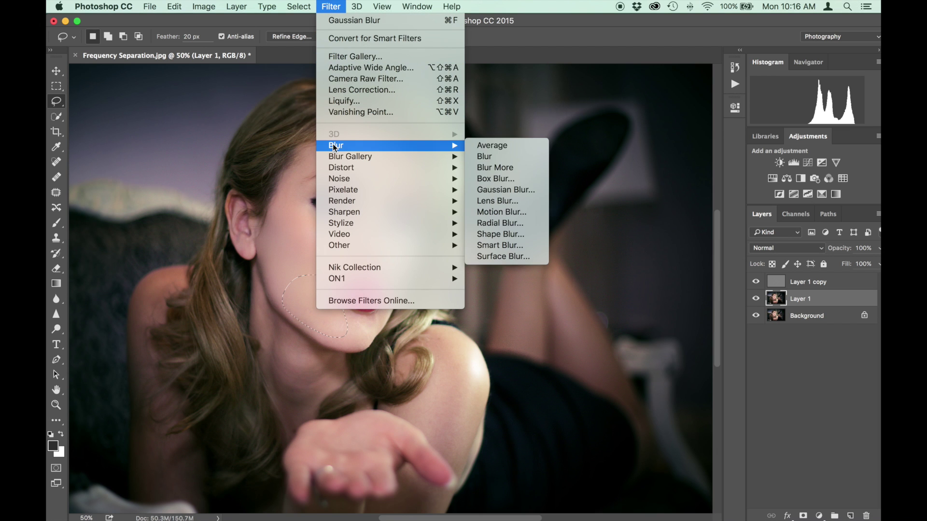
left_click(483, 190)
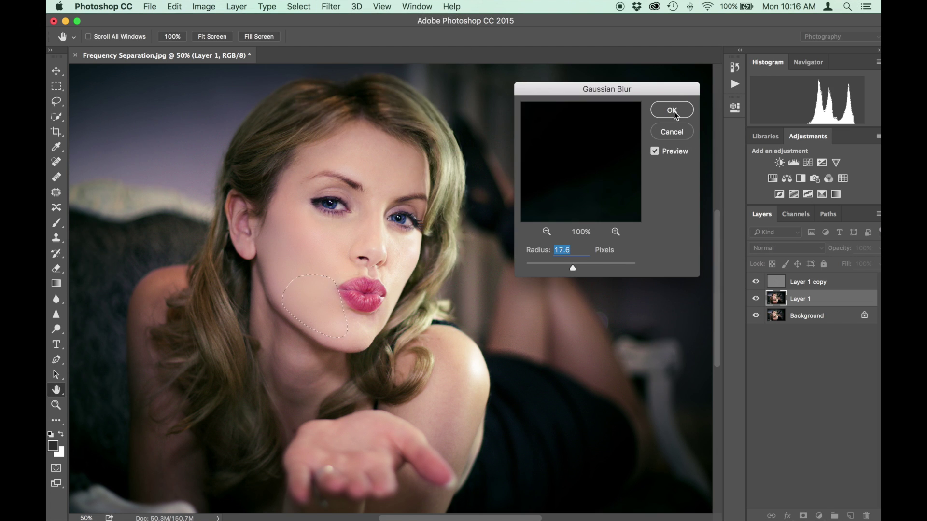
left_click(671, 110)
Step: Deselect, then group Layer 1 copy and Layer 1 into Group 1
key("super+d")
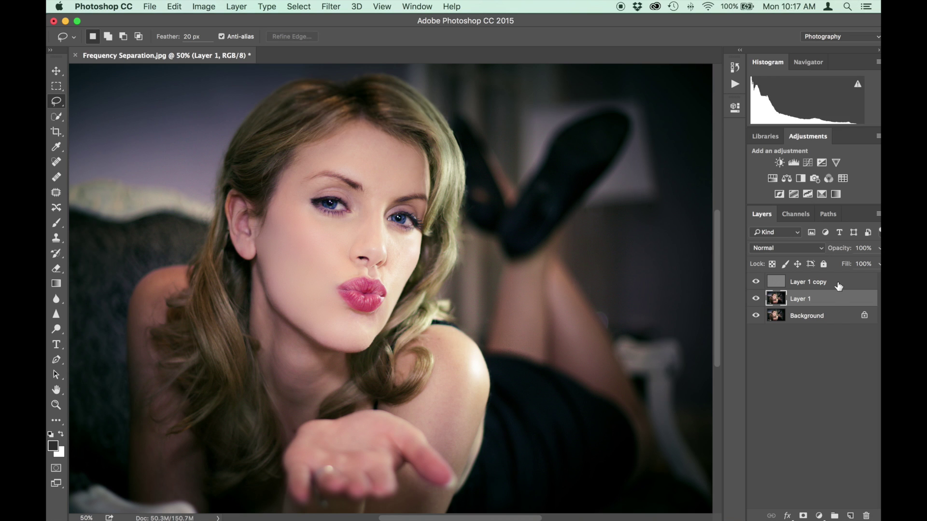
left_click(838, 287)
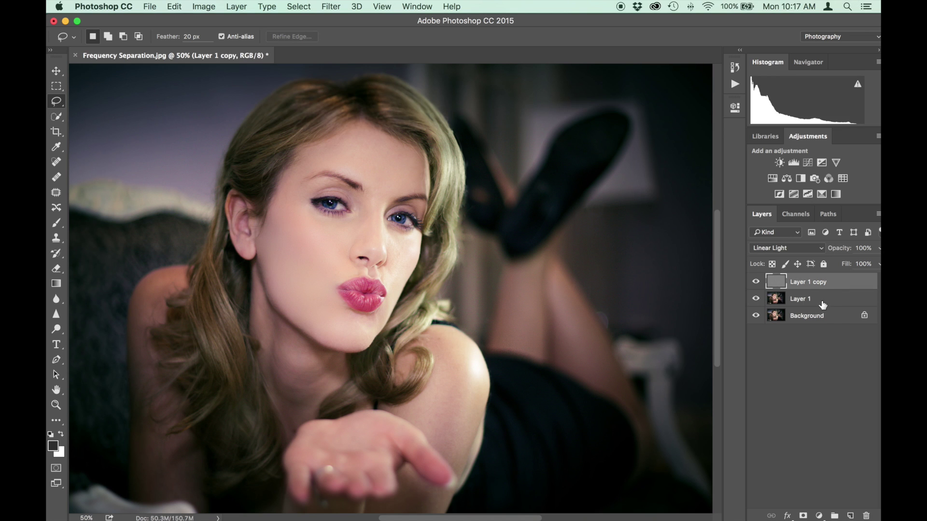
left_click(822, 303, "shift")
key("super+g")
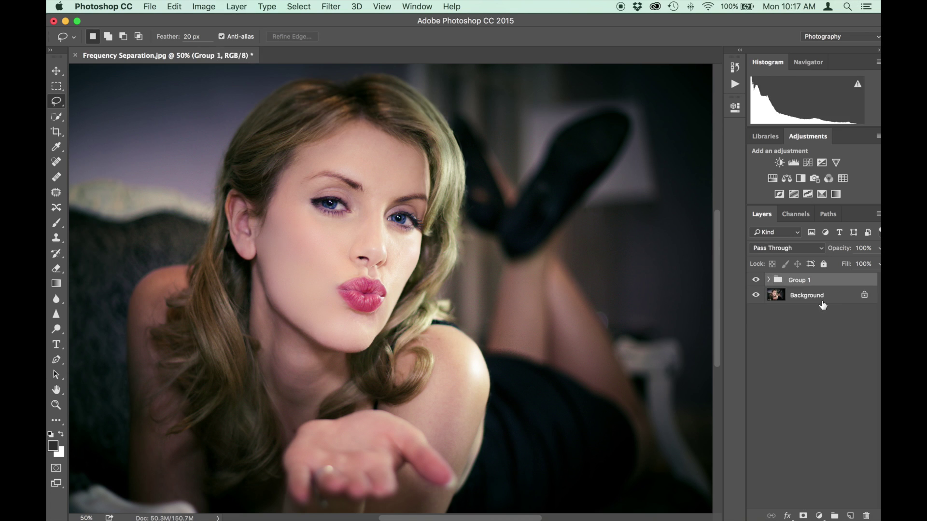
Step: Zoom in on the face and toggle Group 1 off and on to compare before and after
key("super+plus")
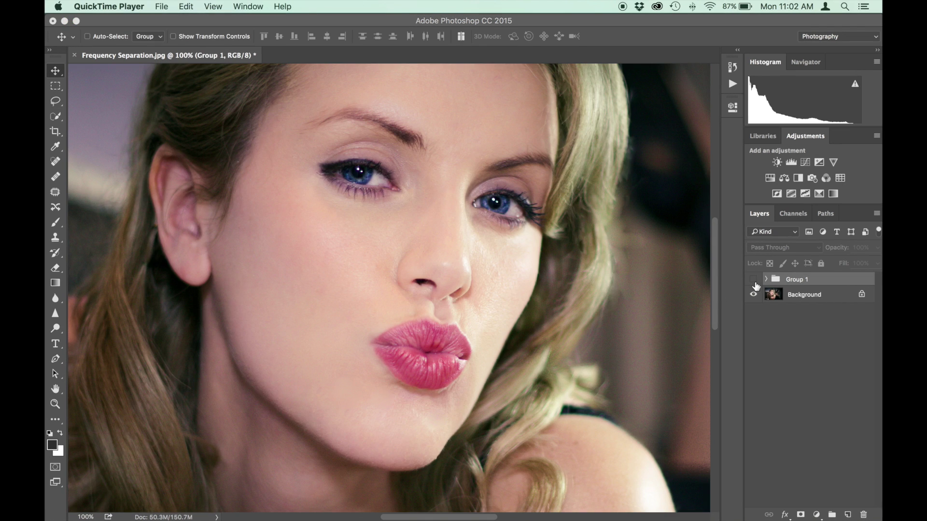
left_click(755, 283)
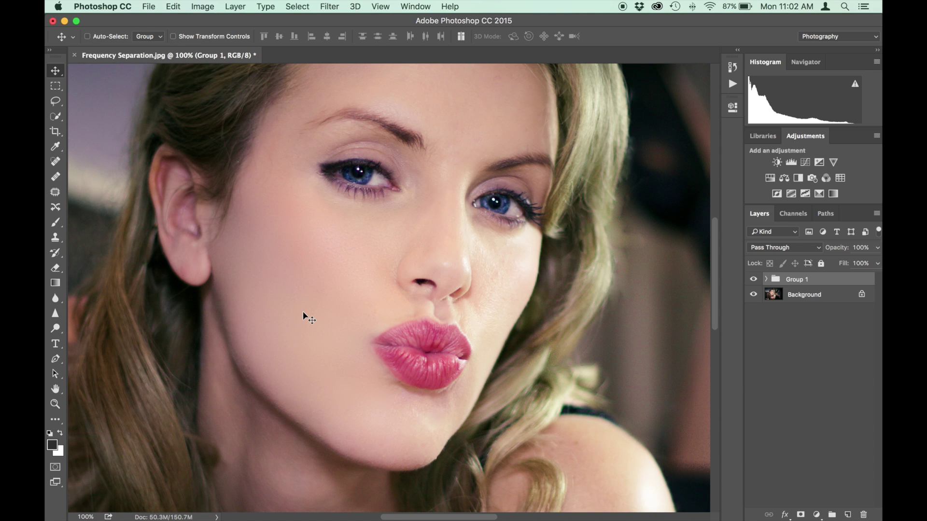
left_click(754, 281)
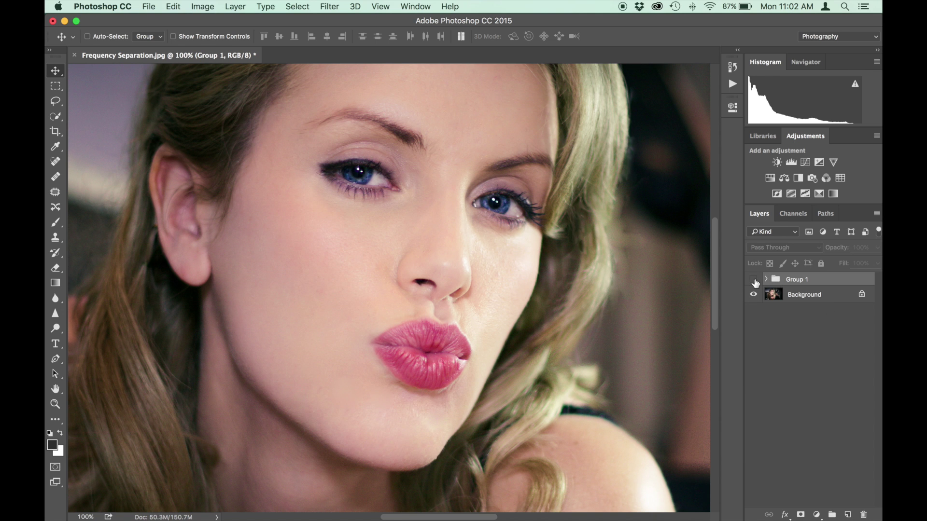
left_click(754, 281)
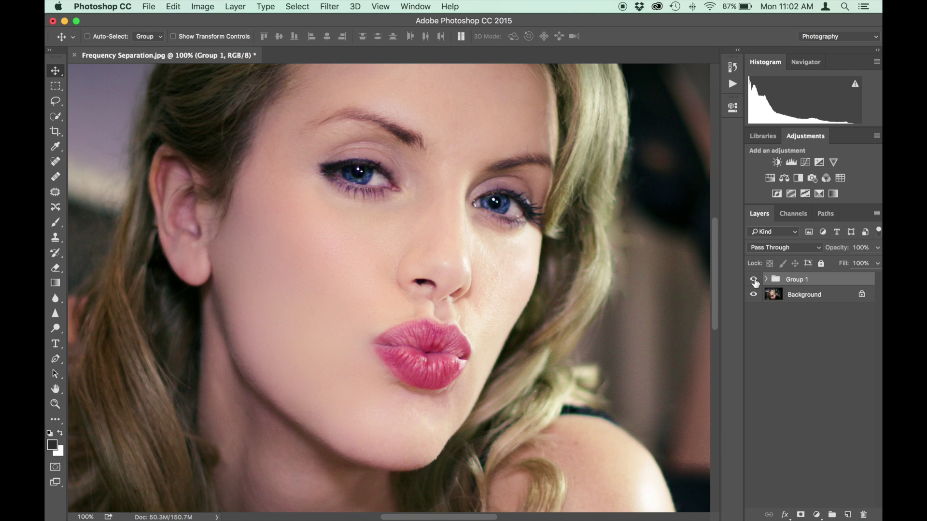